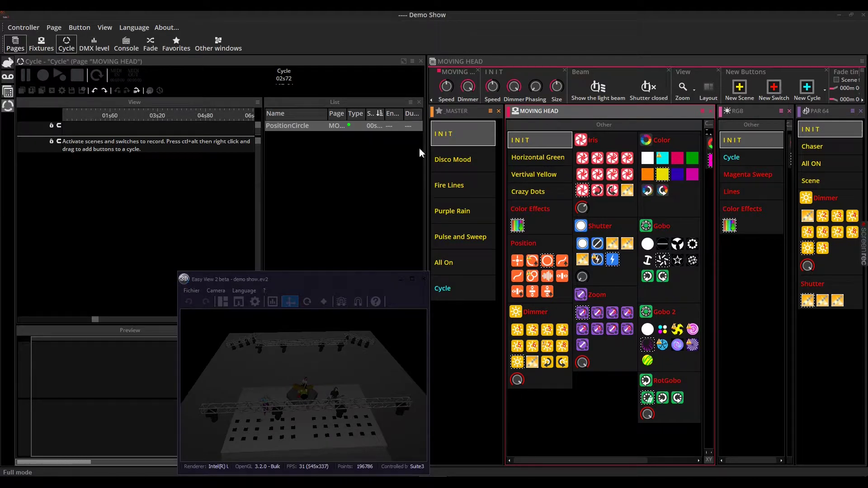
Step: Create a new cycle on the MOVING HEAD page and record the circle position, blue colour and Shutter Flash into it one after another
left_click_drag(267, 374, 316, 377)
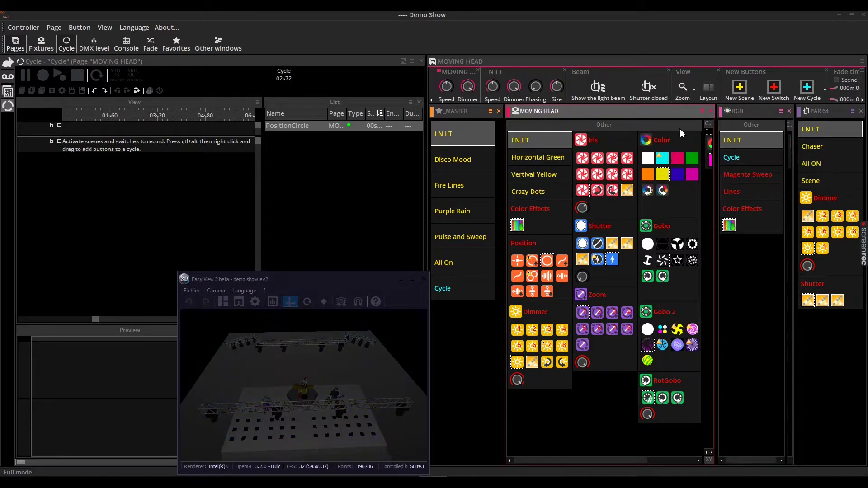
left_click(807, 89)
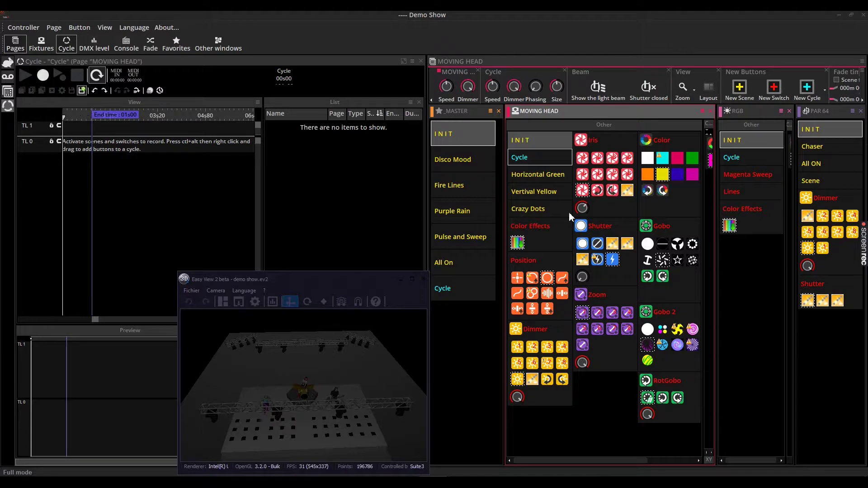
left_click(548, 278)
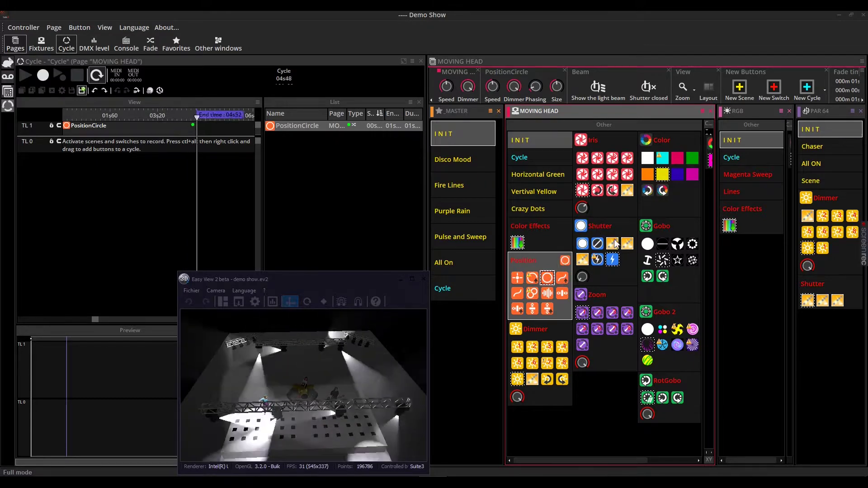
left_click(678, 176)
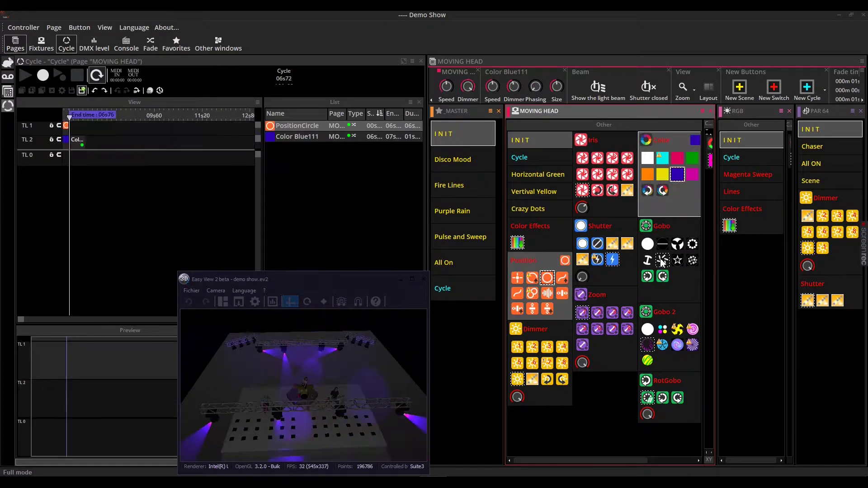
left_click(612, 259)
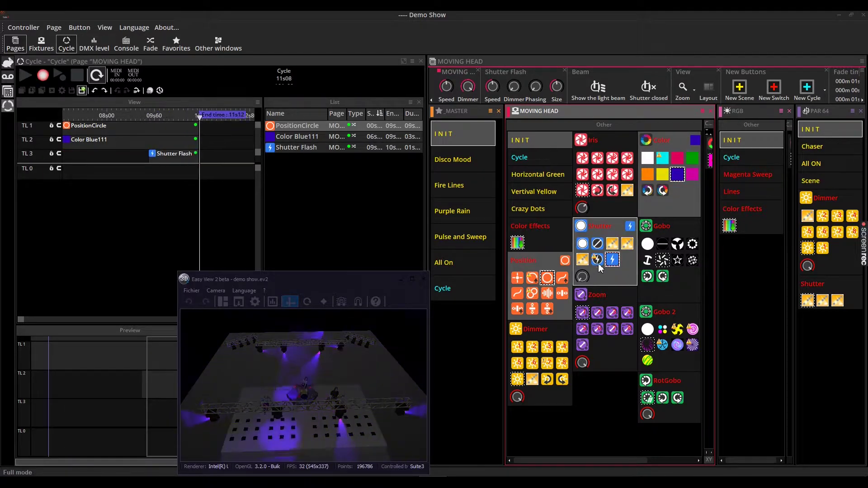
left_click(579, 273)
left_click_drag(578, 270, 595, 190)
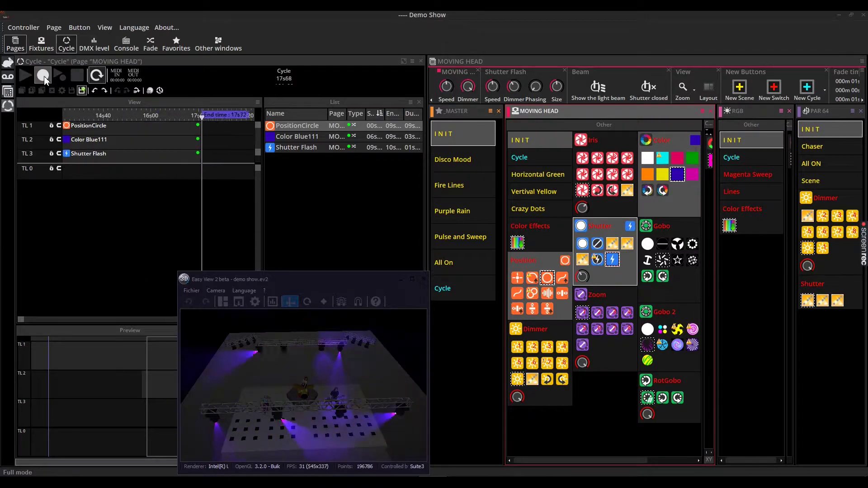
left_click(77, 75)
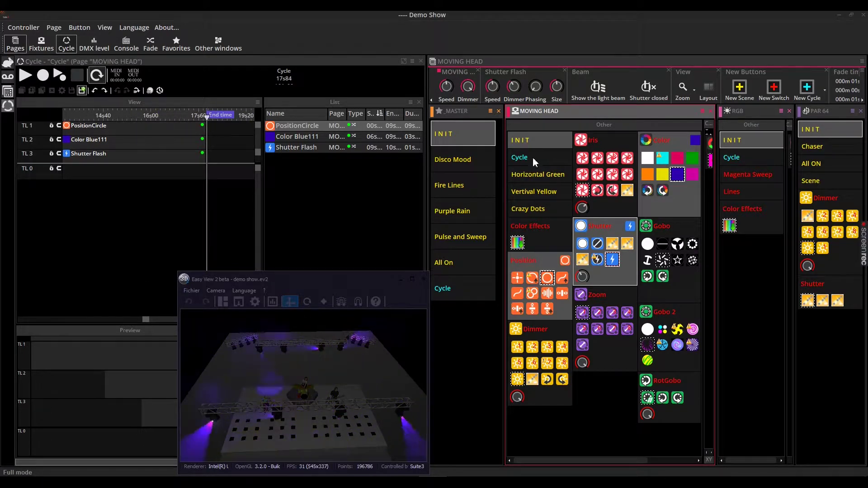
Step: Reset the moving heads with the INIT scene and play the recorded cycle from its beginning
left_click(539, 144)
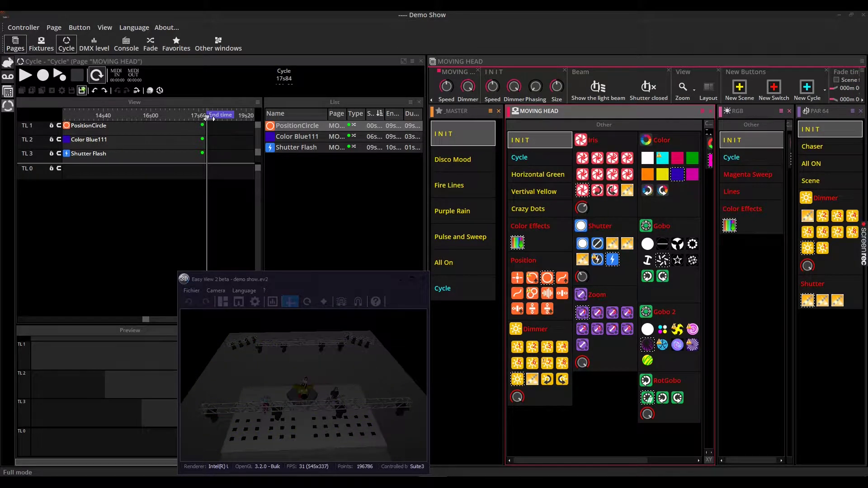
left_click_drag(189, 123, 68, 130)
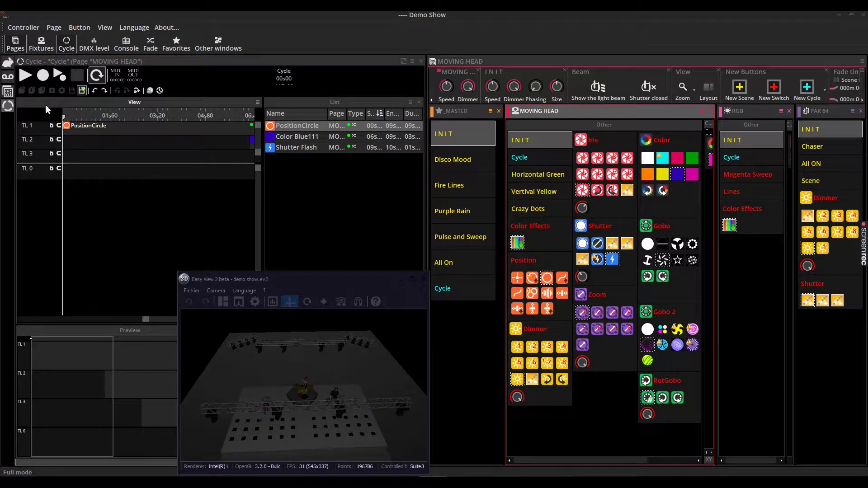
left_click(24, 76)
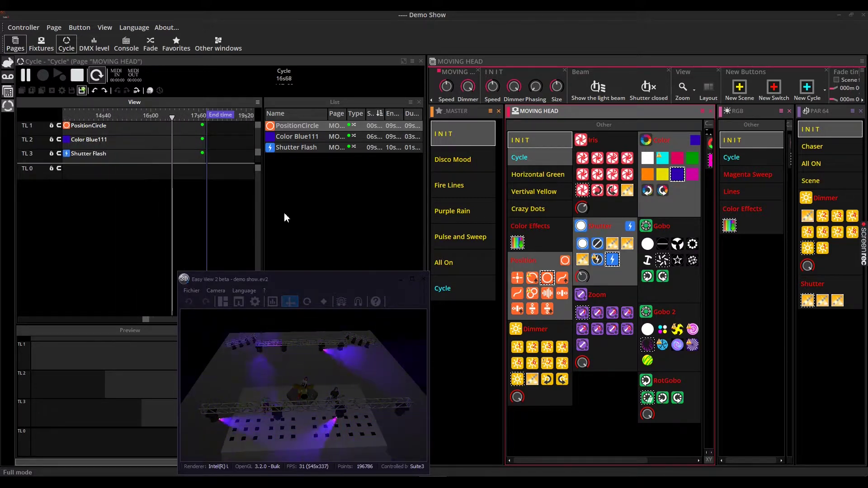
key("space")
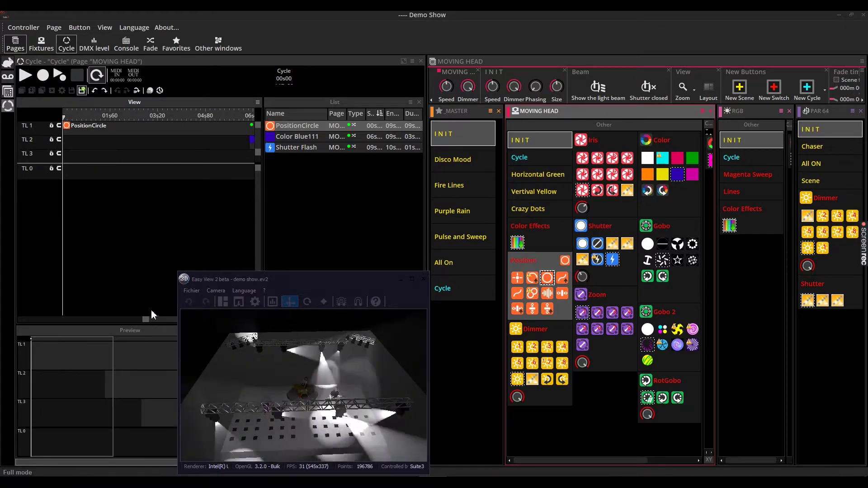
Step: Move the 3D visualizer off the timeline, fit the whole cycle in view and replay it
left_click_drag(265, 280, 335, 265)
left_click_drag(145, 316, 5, 313)
scroll(221, 177, "down", 3)
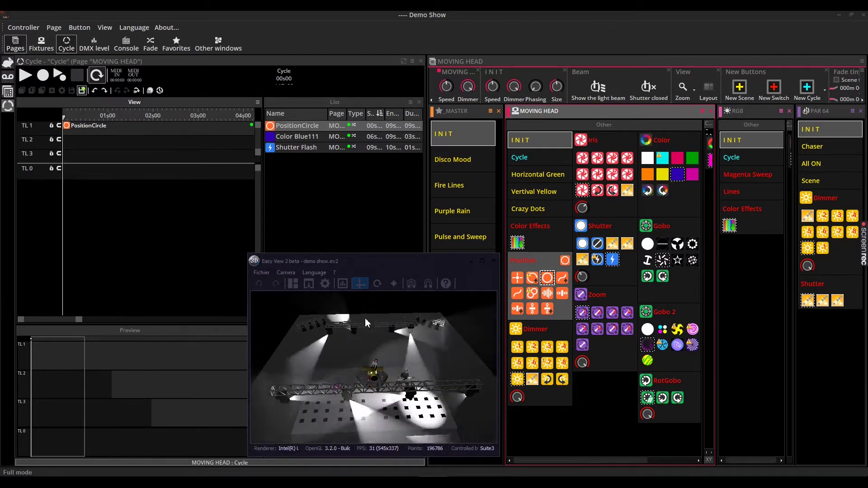
key("space")
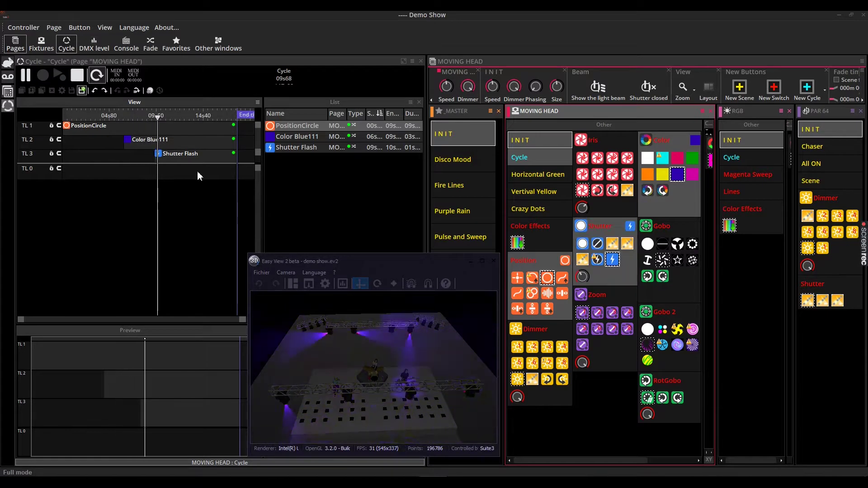
left_click(77, 75)
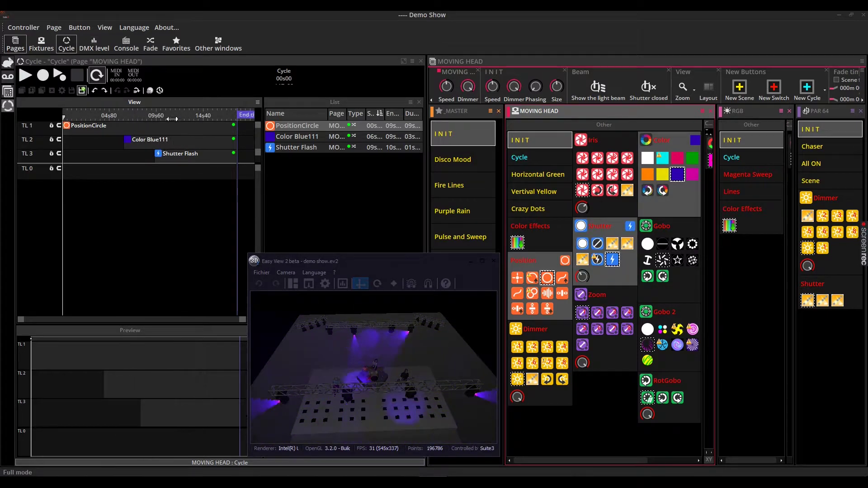
Step: Overdub the existing moving-head cycle with the Vertival Yellow scene, followed by the INIT scene
left_click(58, 76)
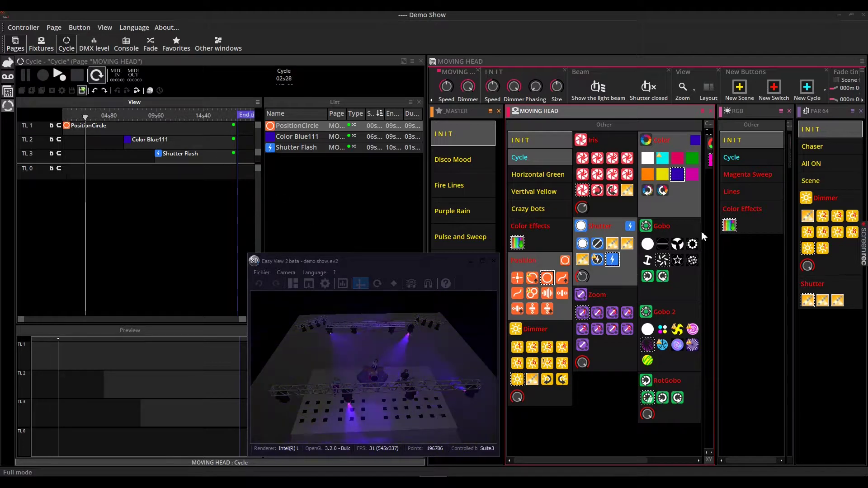
left_click(537, 191)
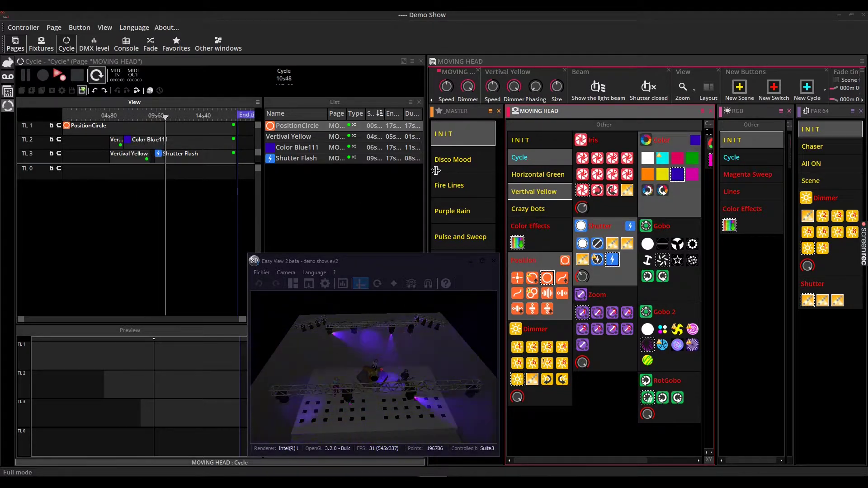
left_click(508, 140)
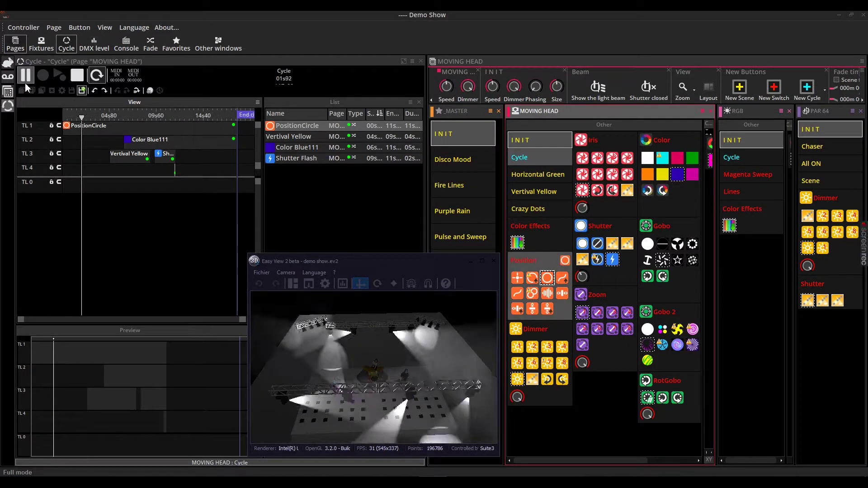
Step: Move the Vertival Yellow block onto timeline TL 2 so that it starts at 02s95
left_click(25, 75)
mouse_move(129, 154)
left_mouse_down()
mouse_move(114, 144)
mouse_move(140, 144)
left_mouse_up()
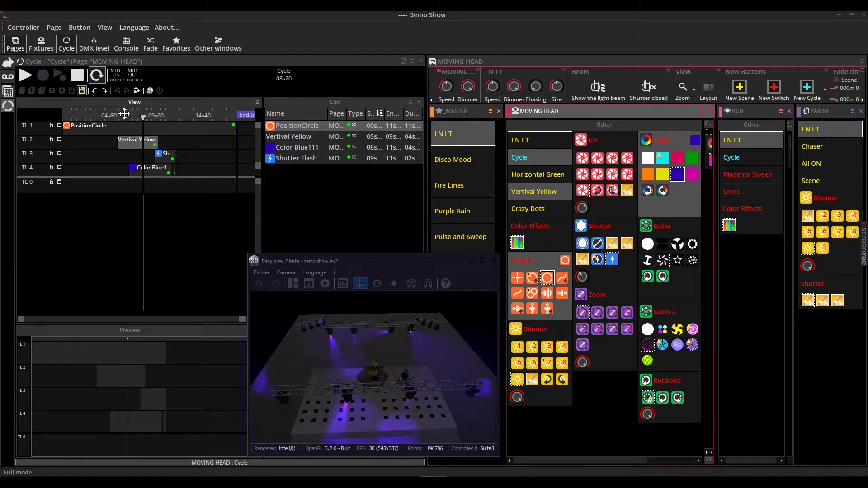
left_click(93, 114)
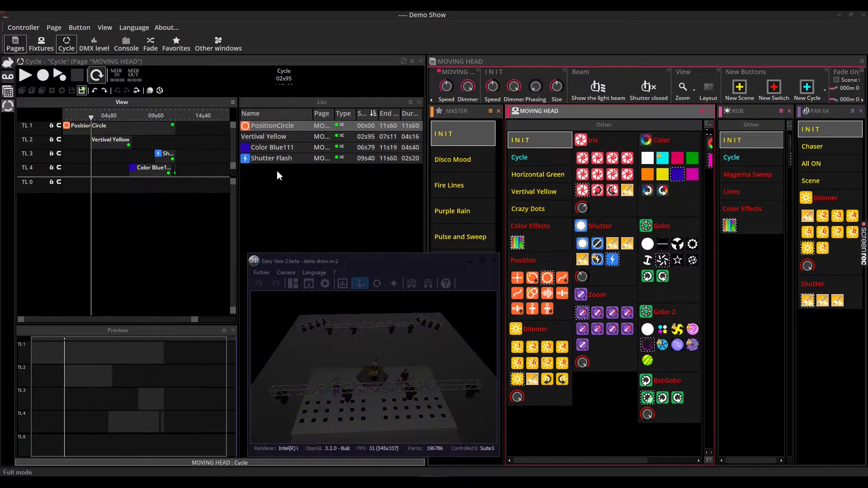
Step: Review the cycle settings of the Vertival Yellow block, including its action type, time and fade options
left_click(275, 126)
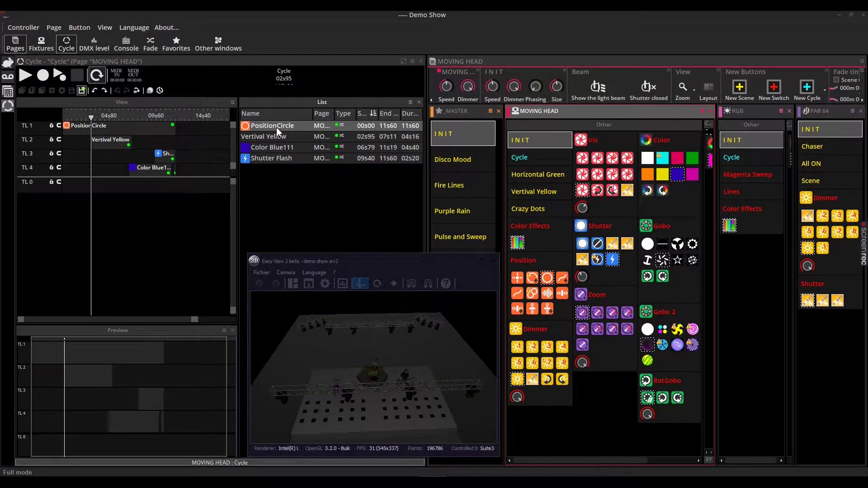
double_click(272, 133)
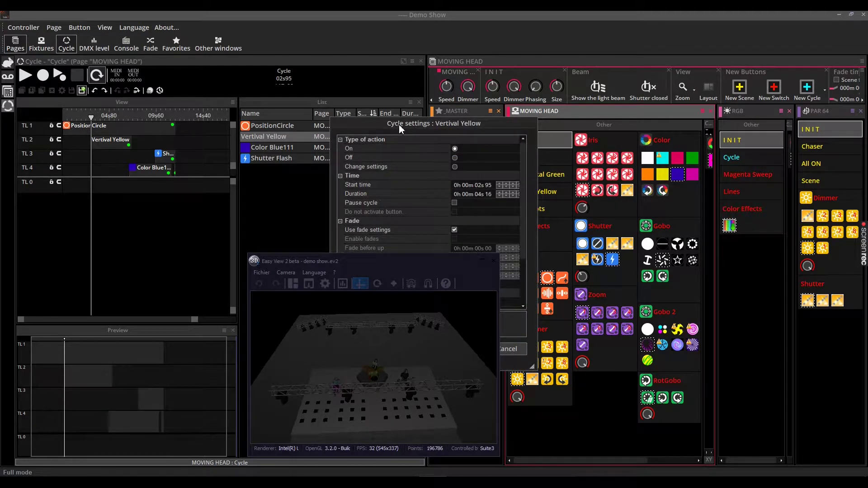
left_click_drag(400, 129, 601, 98)
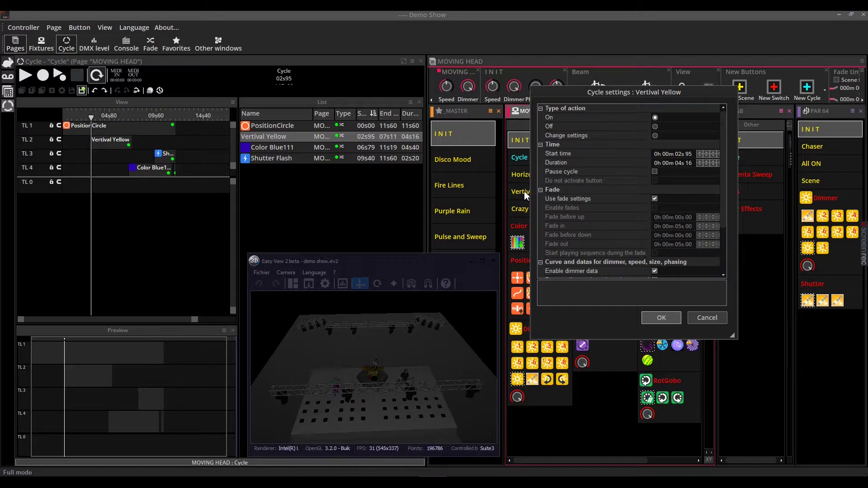
left_click(661, 318)
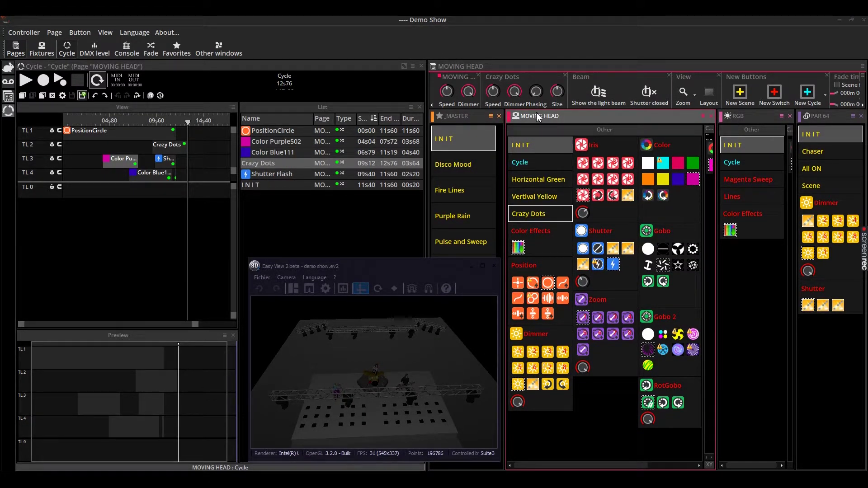
Step: Play the edited cycle on the MOVING HEAD page
left_click(528, 164)
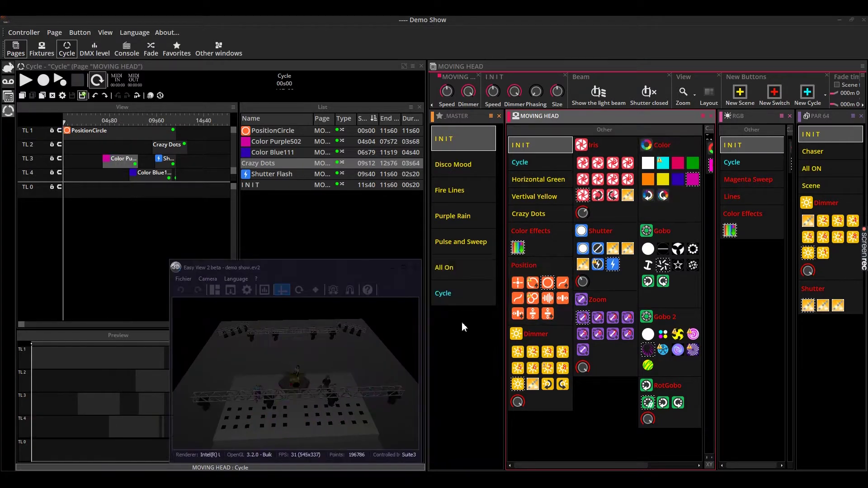
Step: Create a new cycle on the _MASTER page and record Horizontal Green, Magenta Sweep, Chaser, Vertival Yellow, Lines and All ON into it in sequence
left_click(462, 323)
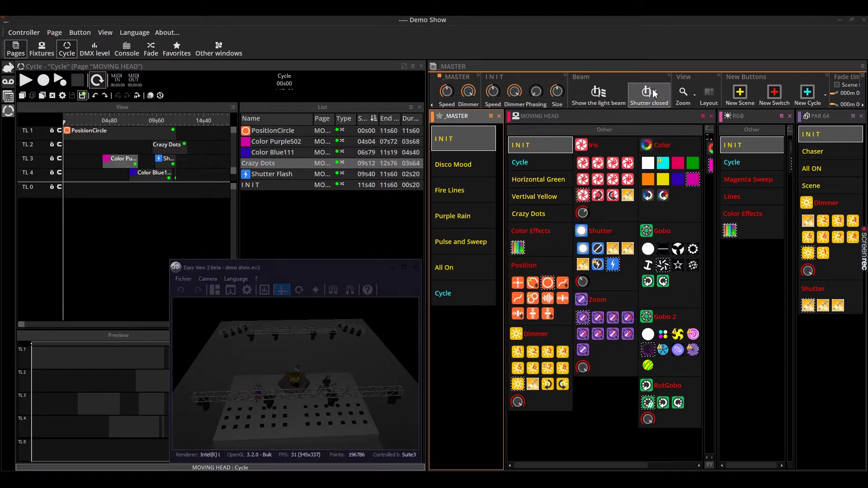
left_click(806, 104)
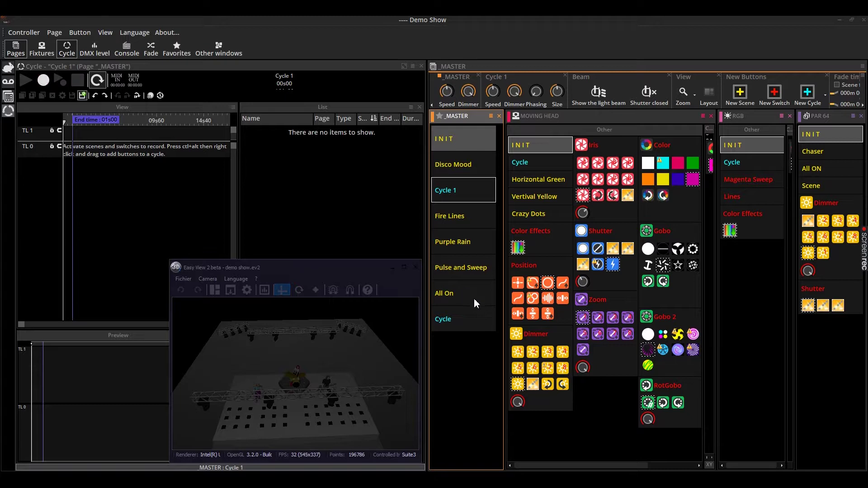
left_click(550, 181)
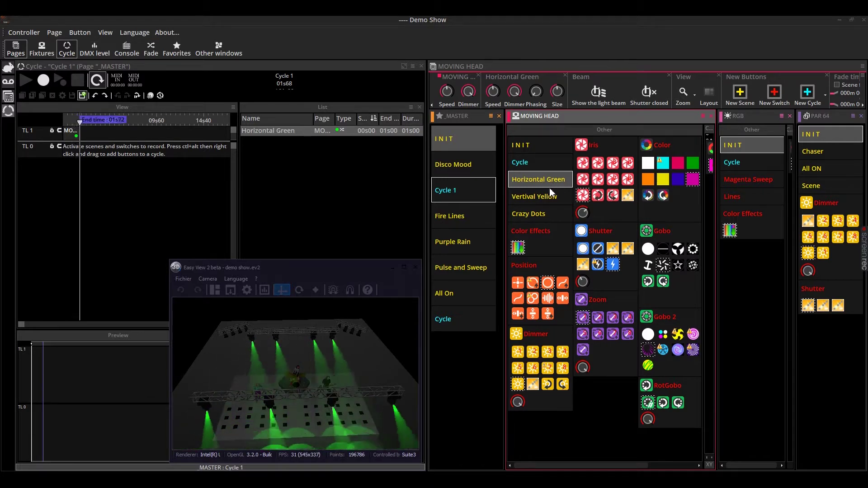
left_click(737, 183)
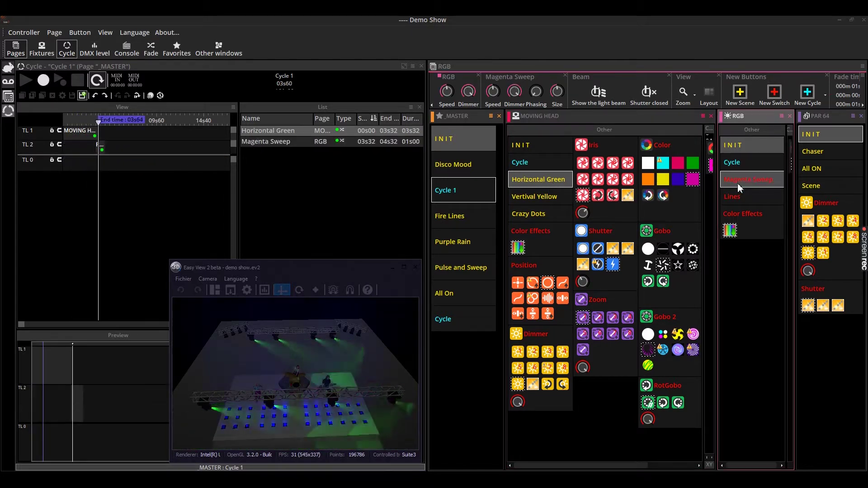
left_click(813, 153)
left_click(528, 197)
left_click(732, 197)
left_click(811, 168)
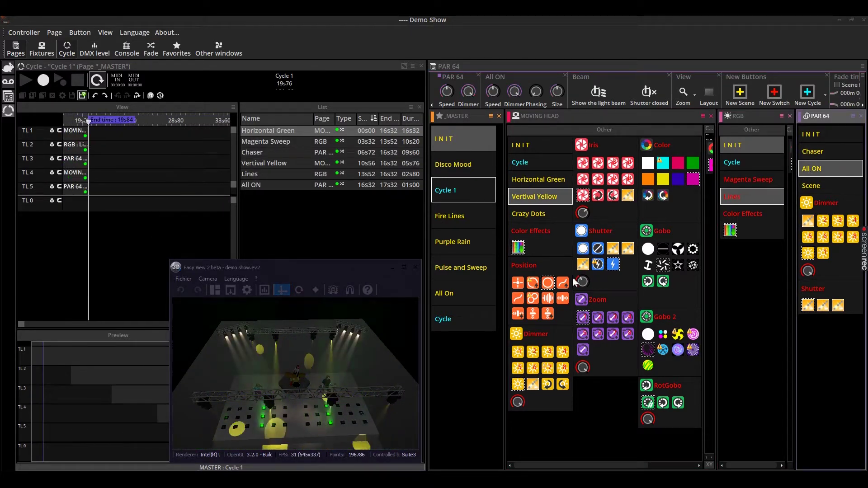
left_click(45, 79)
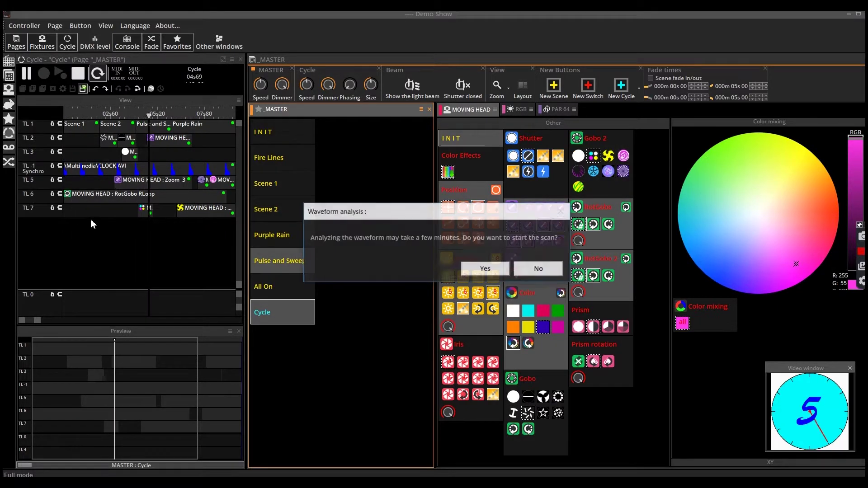
Step: Run the waveform analysis and beat detection on the MP3 track in the _MASTER cycle, and maximize the cycle window
left_click(502, 268)
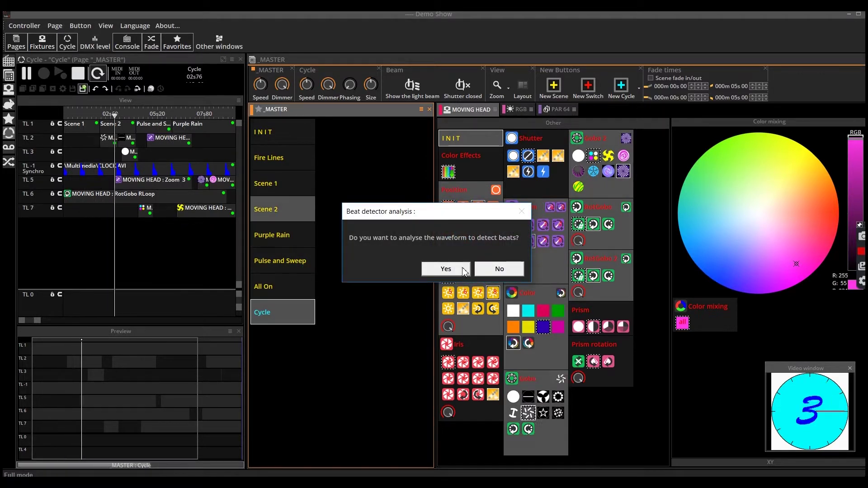
left_click(478, 269)
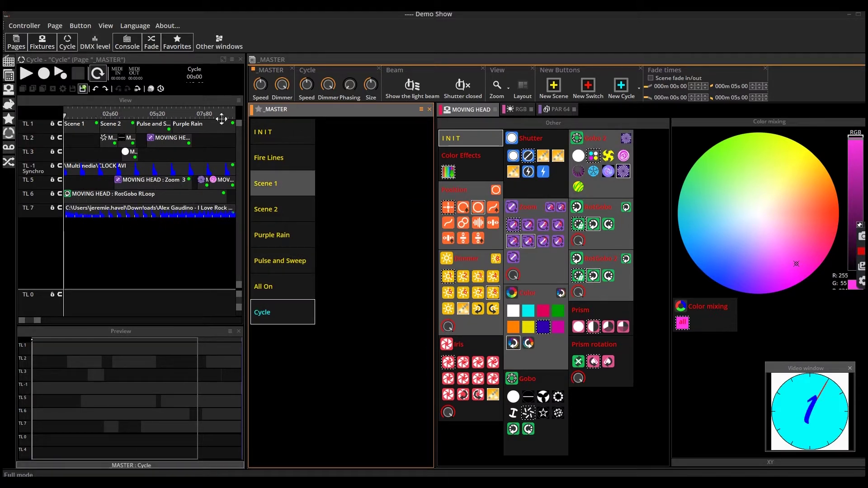
left_click(221, 59)
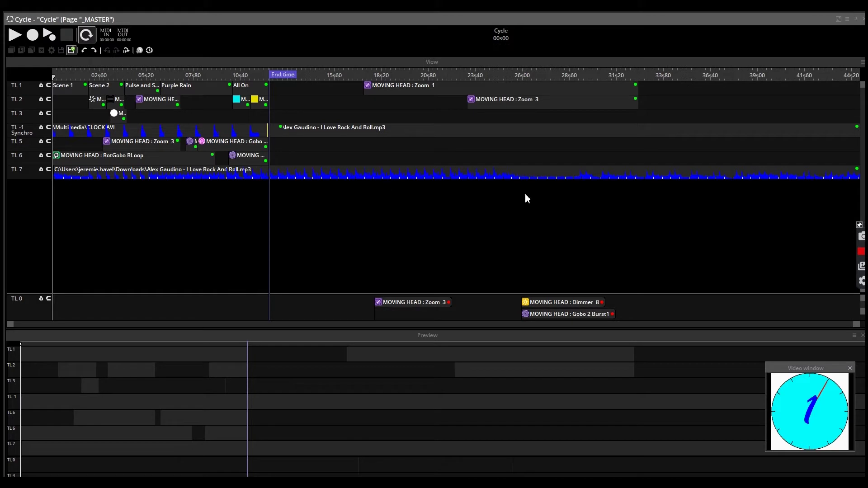